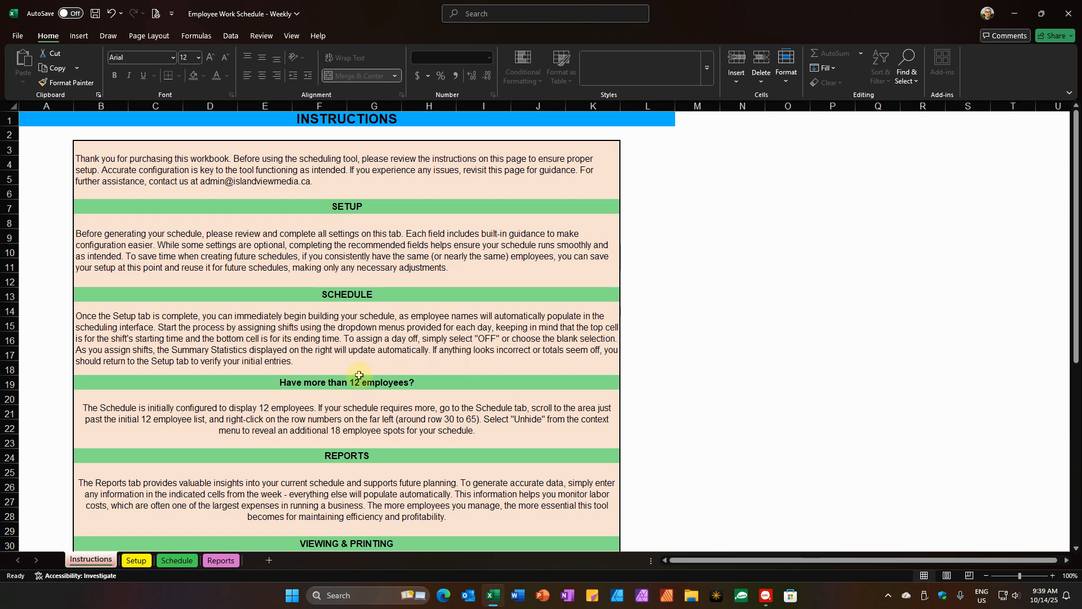
On the Setup sheet, enter the third employee's first and last name in row 12 of the employee list
click(137, 560)
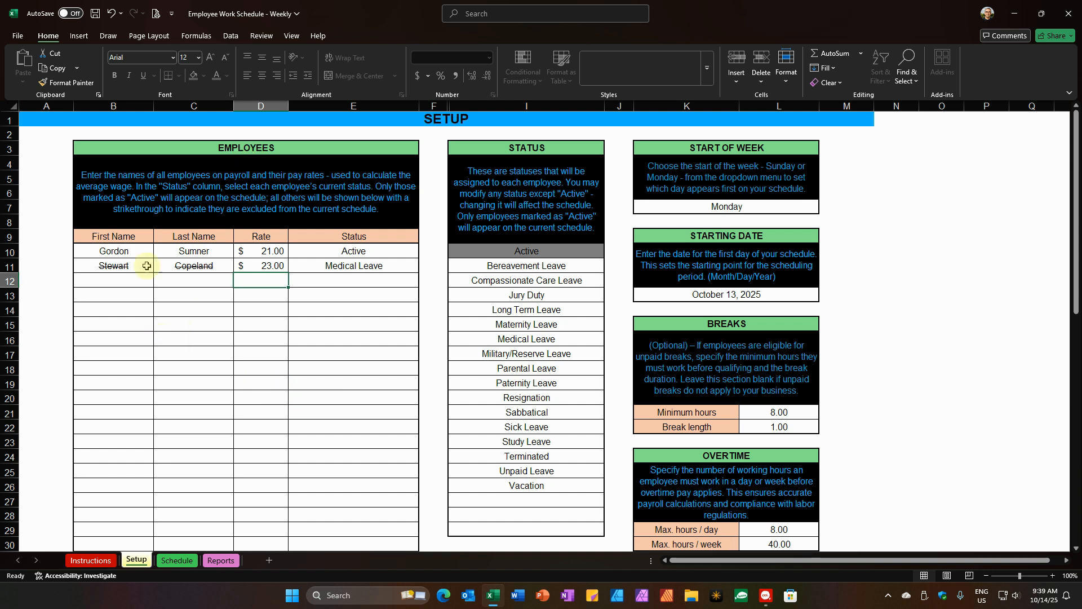
click(116, 281)
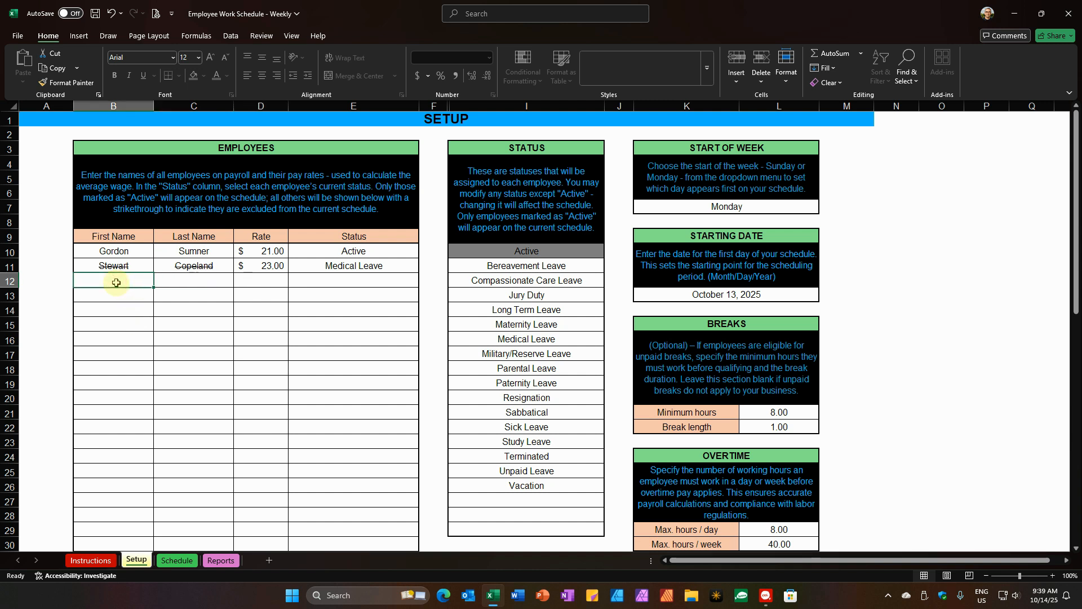
text(Andy)
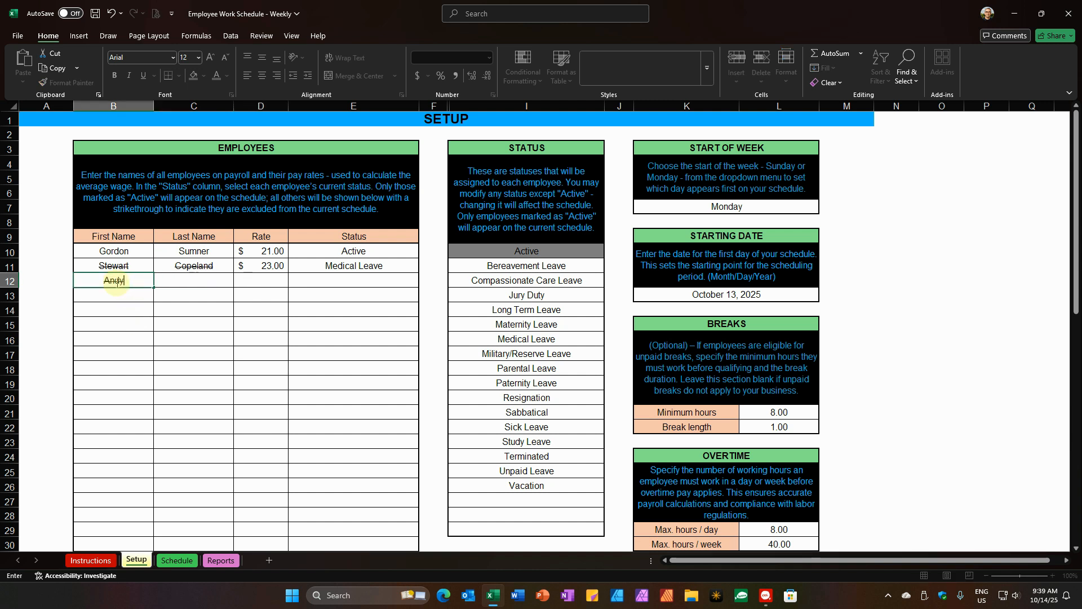
key(Tab)
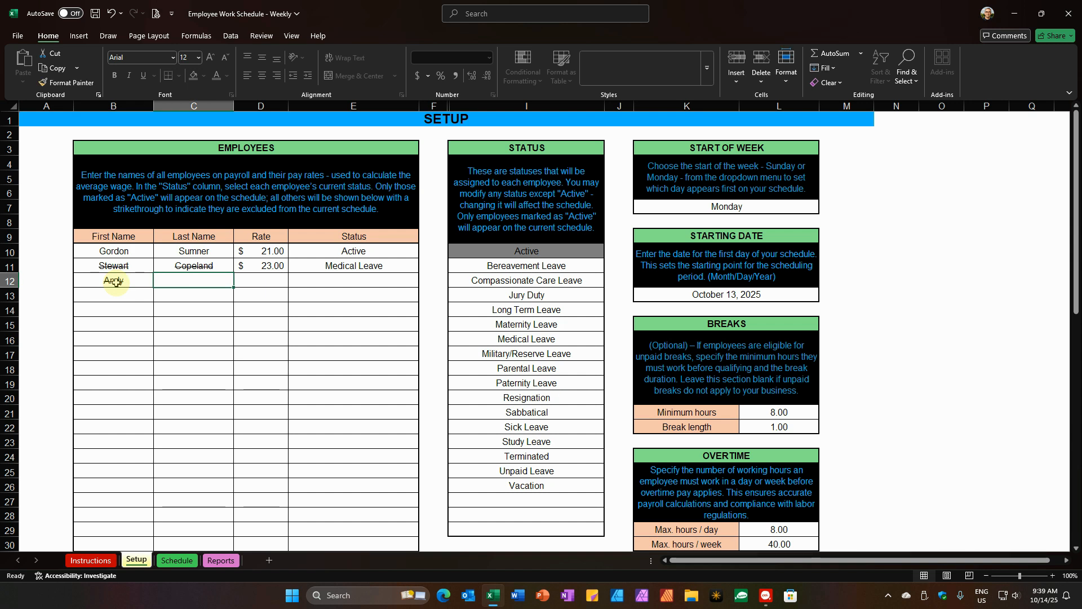
text(Summers)
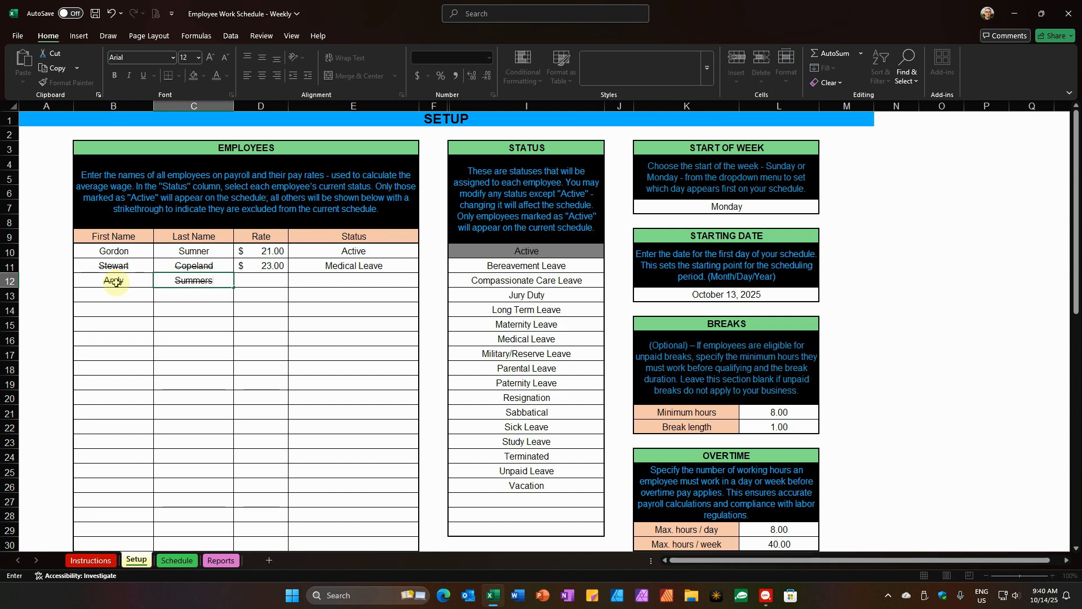
key(ctrl+Return)
key(Tab)
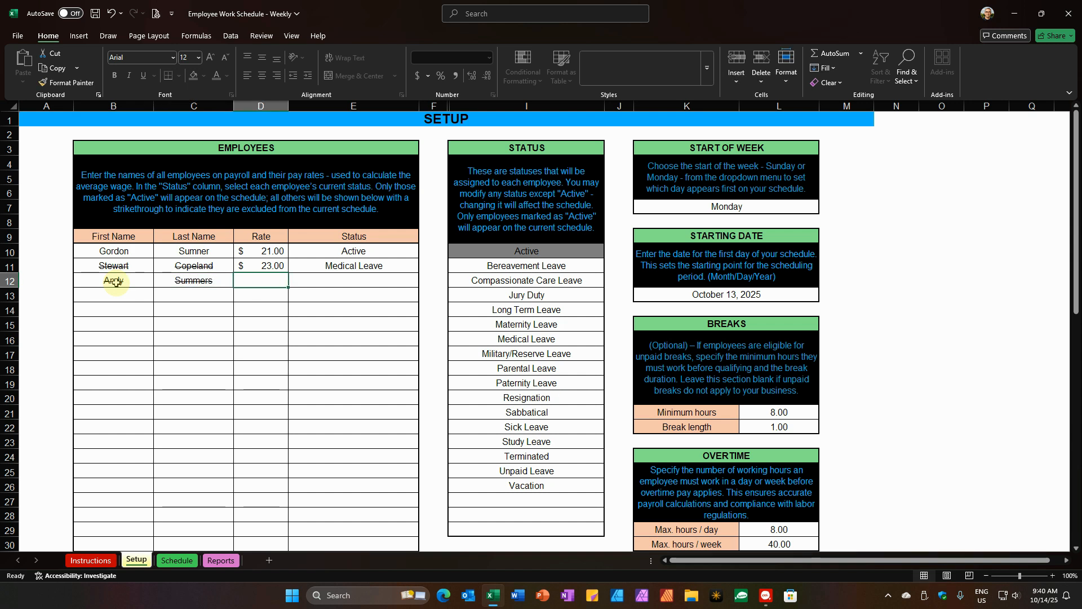
Give the third employee a pay rate of 24.00 and the status Active
text(24.00)
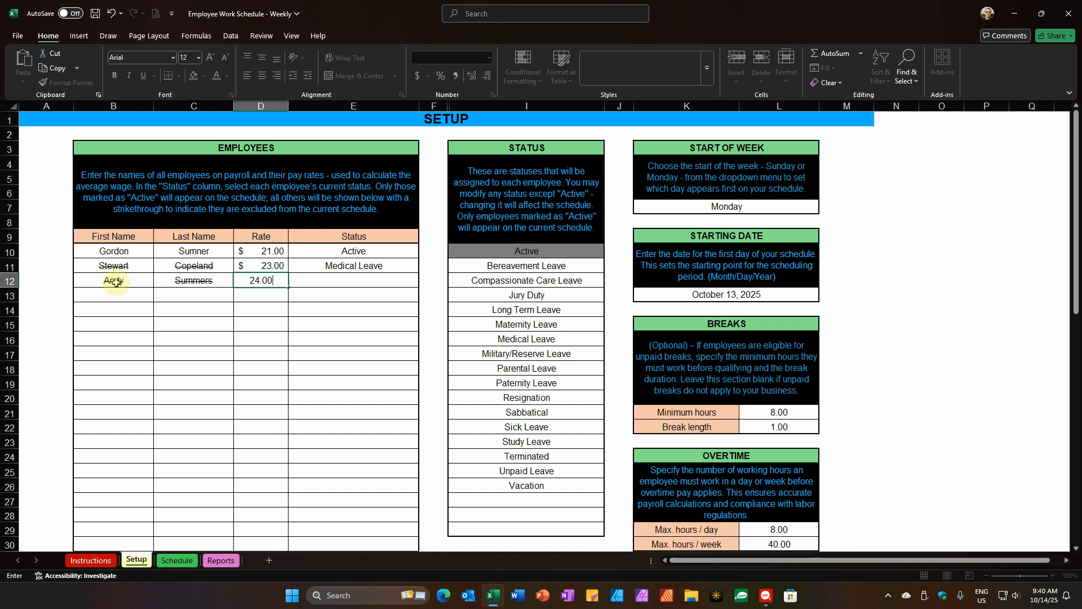
key(Tab)
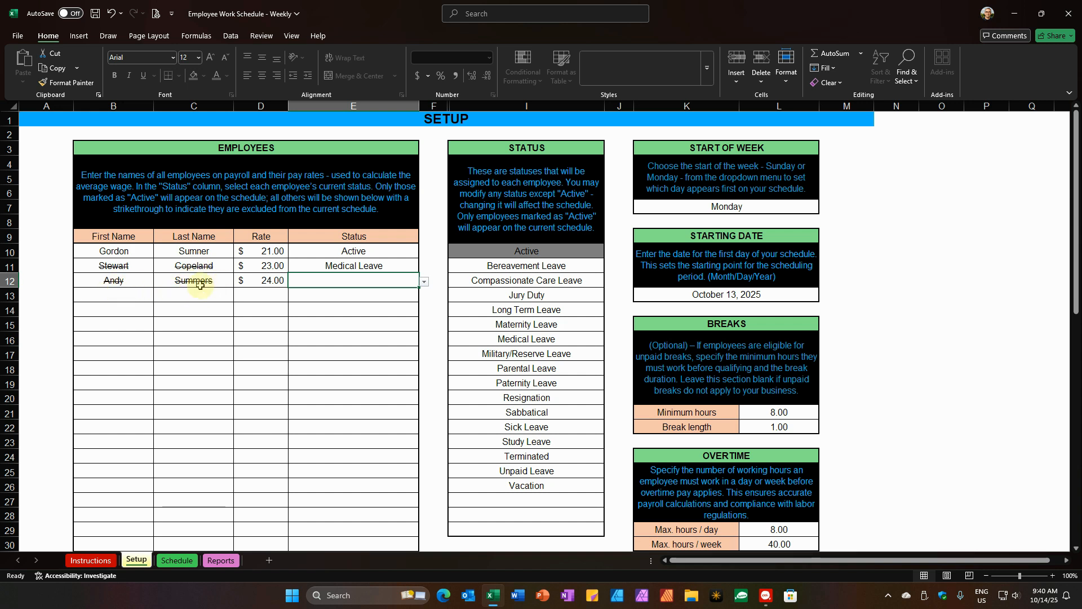
click(420, 282)
mouse_move(425, 309)
mouse_down()
mouse_move(425, 342)
mouse_move(425, 310)
mouse_up()
click(309, 295)
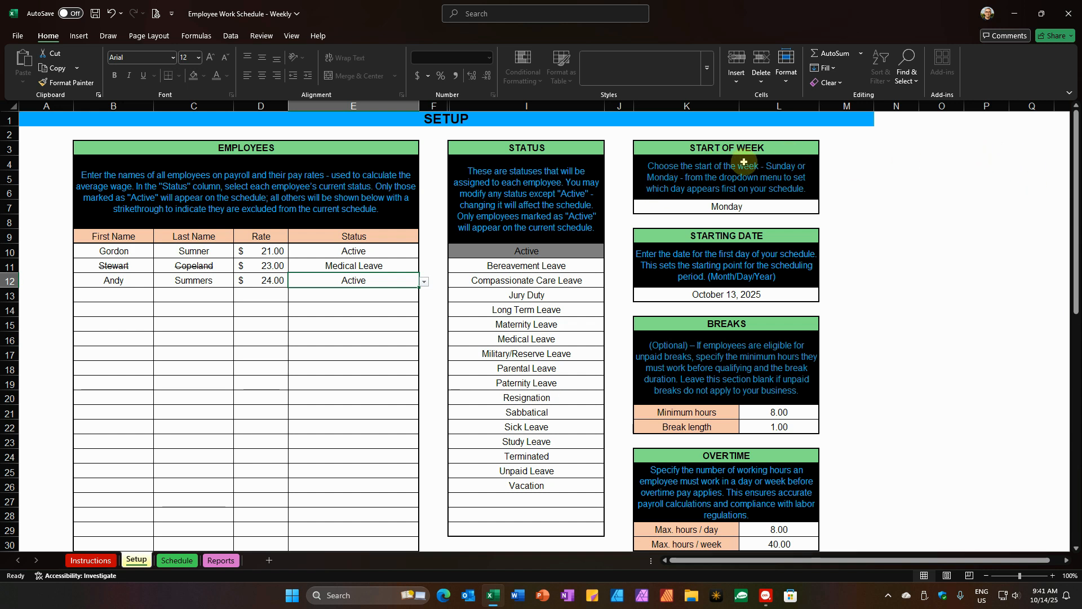
Select Monday as the start of the week in the Setup settings
click(779, 208)
click(824, 209)
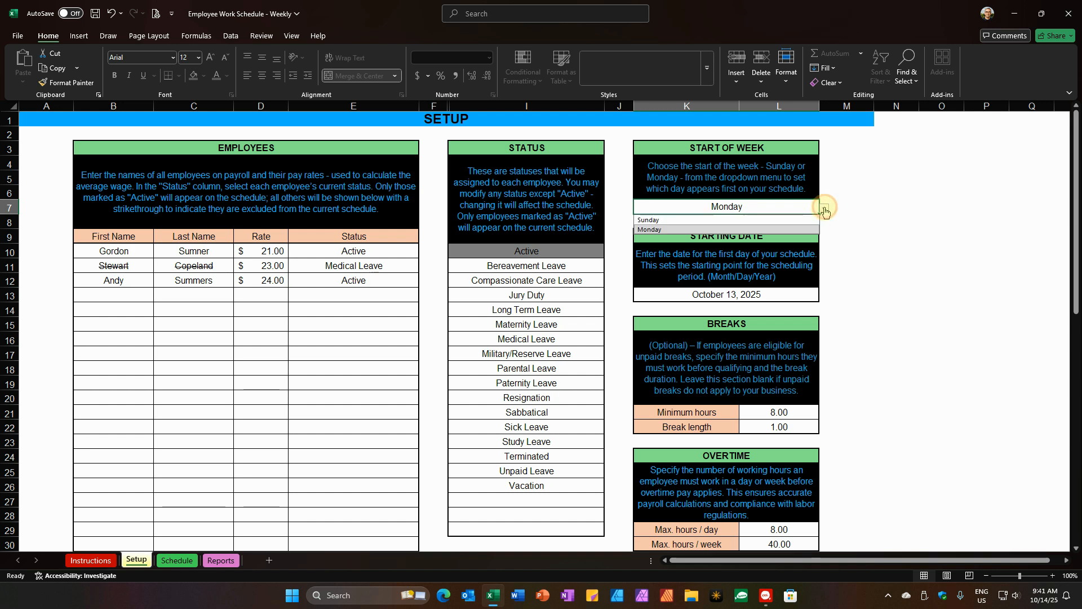
click(771, 231)
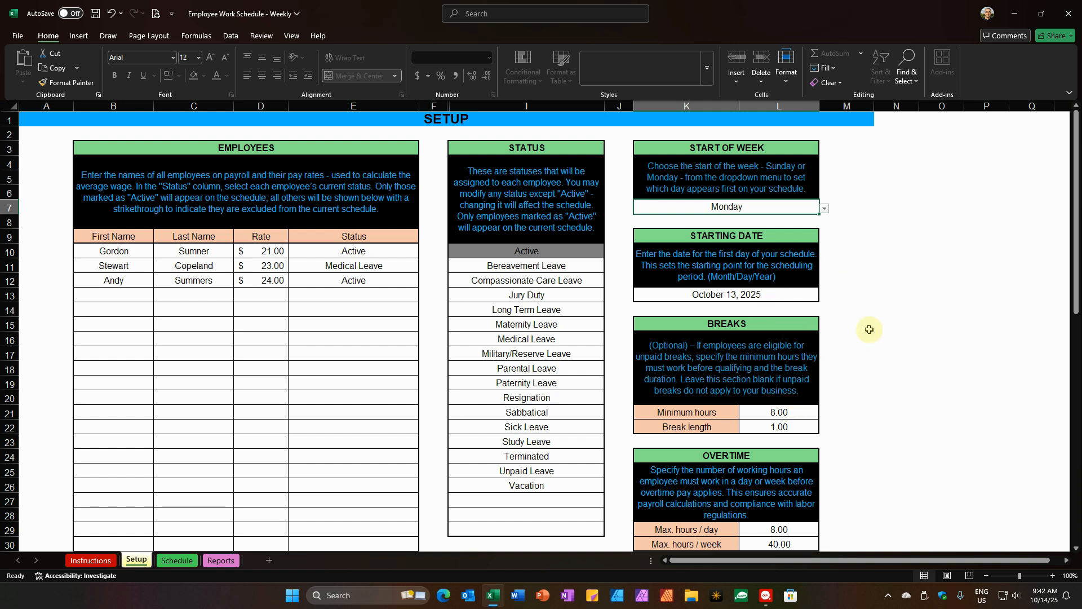
Review the remaining Setup settings down to the overtime rate and switch to the Schedule sheet
drag(1077, 302, 1077, 370)
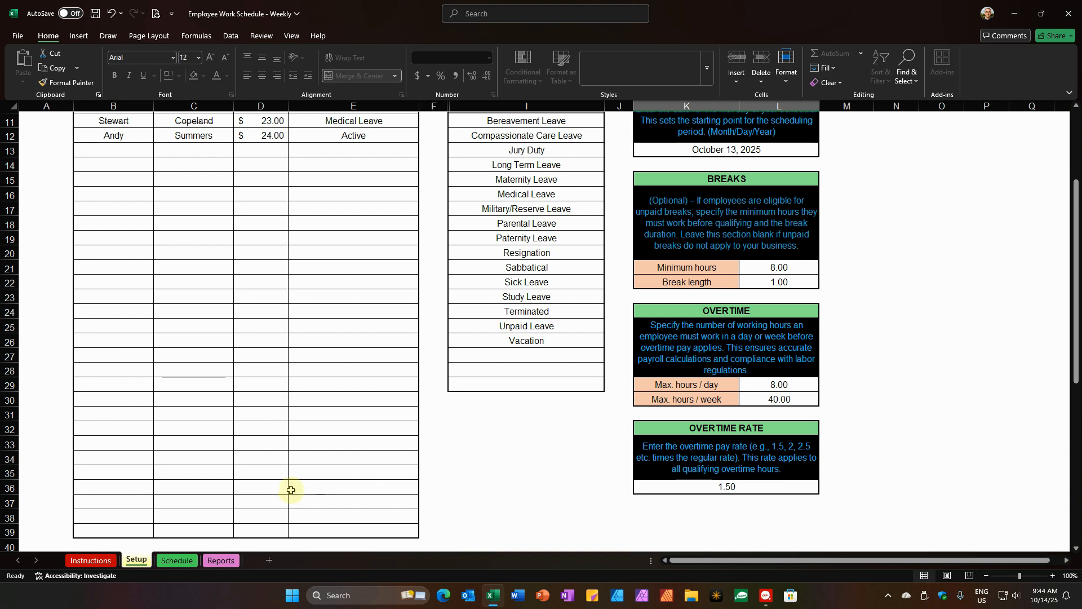
click(179, 561)
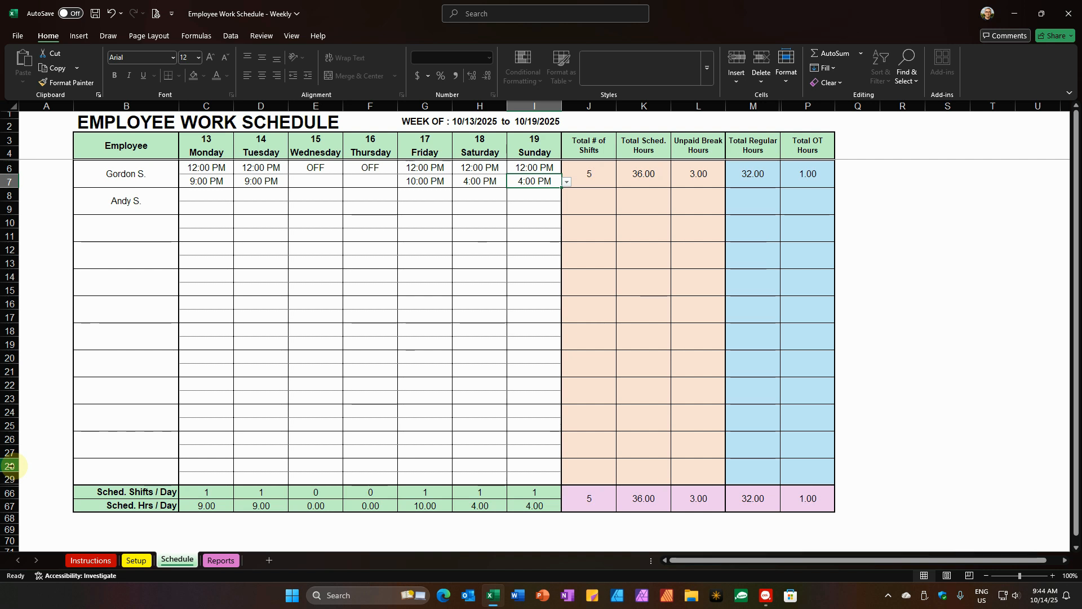
Unhide the extra employee rows between rows 29 and 66 and look through the expanded schedule
drag(10, 466, 12, 506)
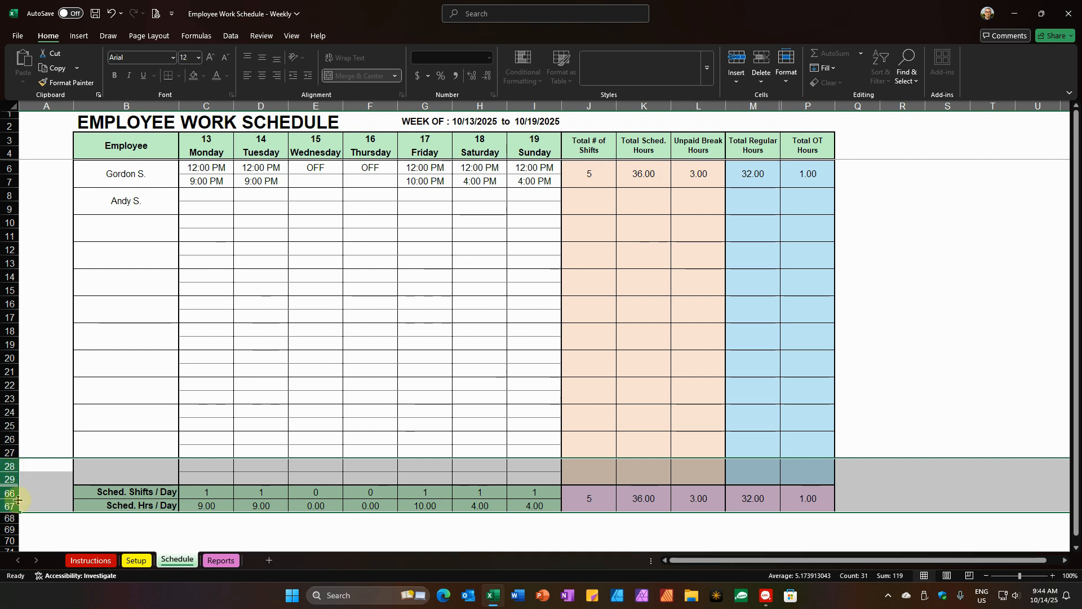
right_click(11, 470)
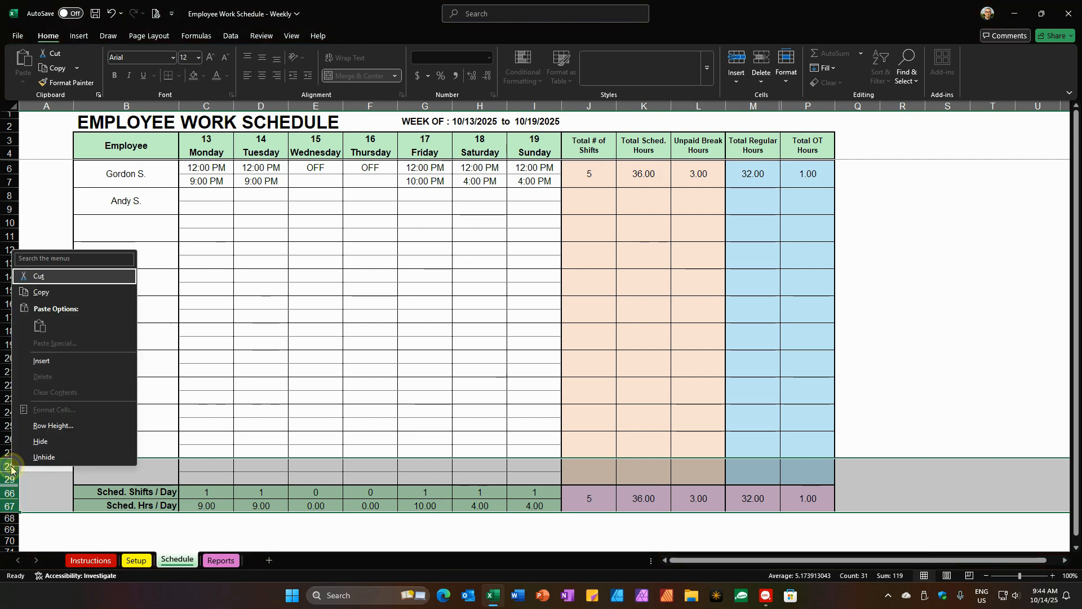
click(38, 457)
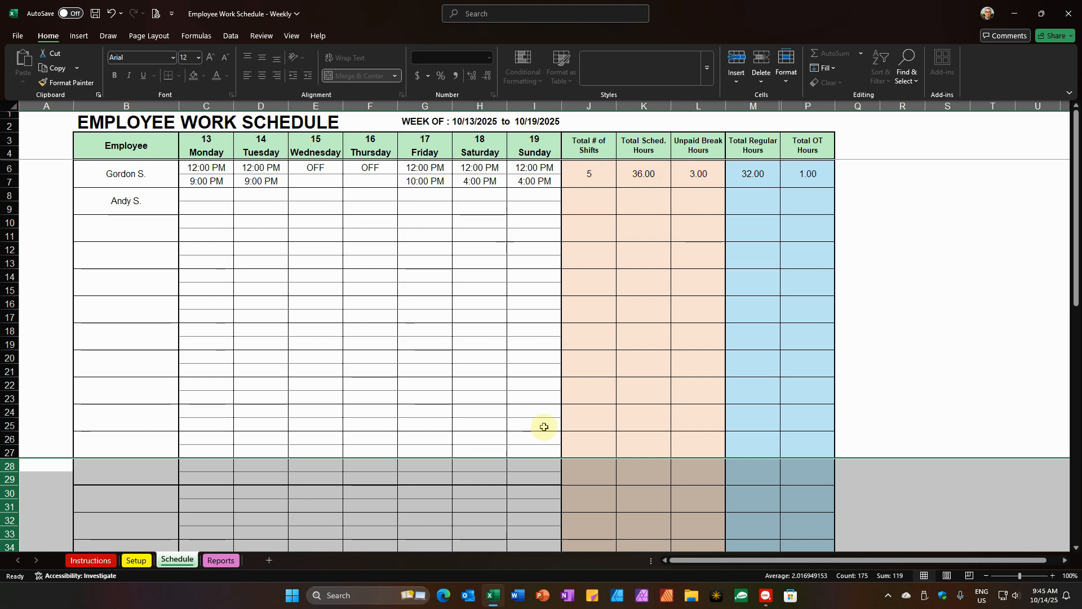
scroll(544, 427, down, 2)
scroll(544, 427, down, 13)
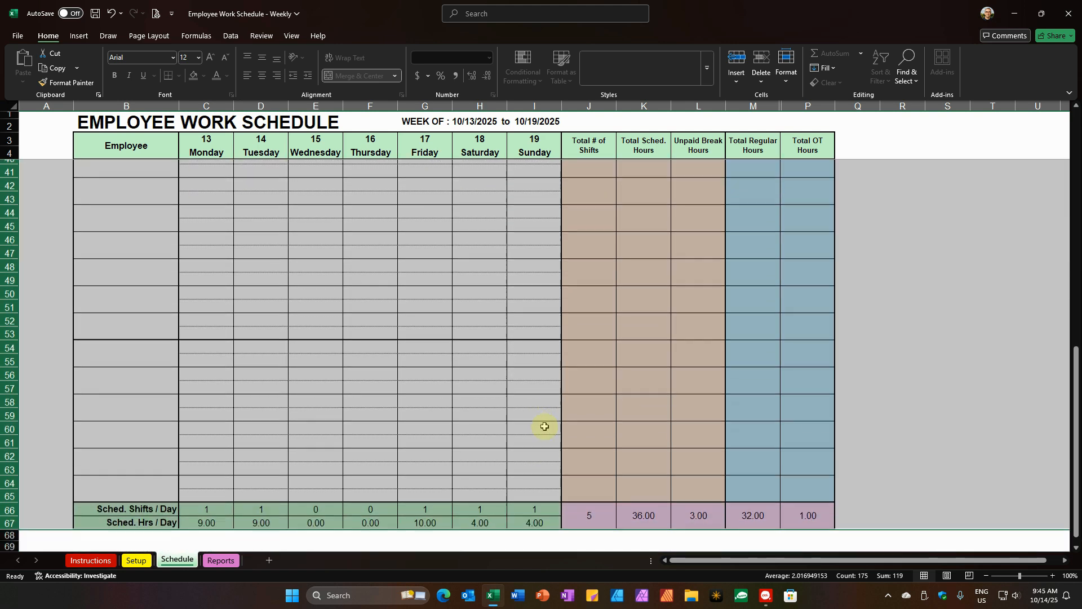
scroll(545, 427, up, 8)
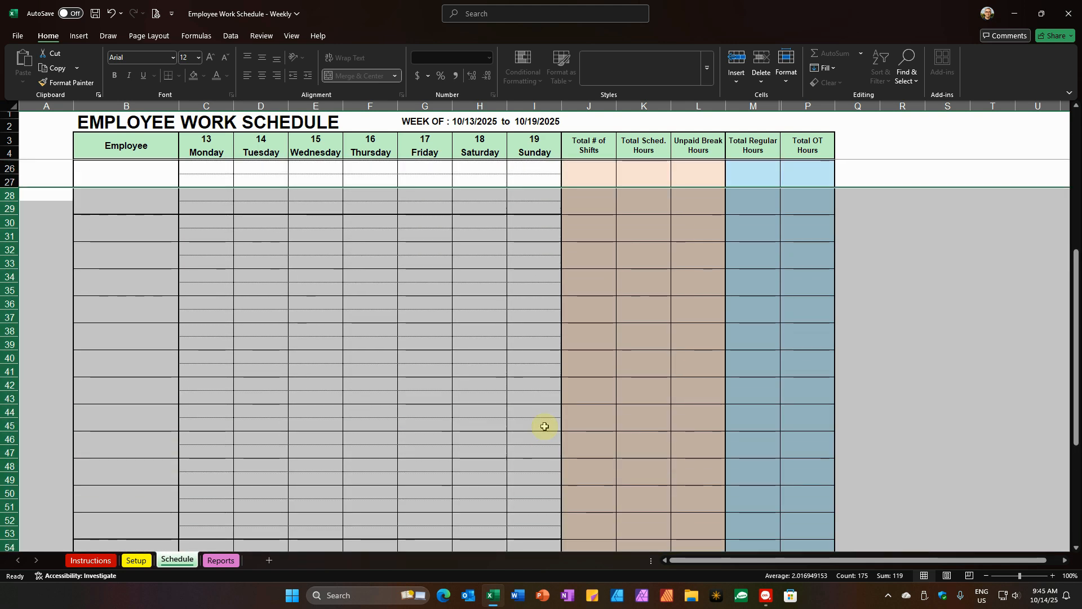
scroll(545, 426, up, 7)
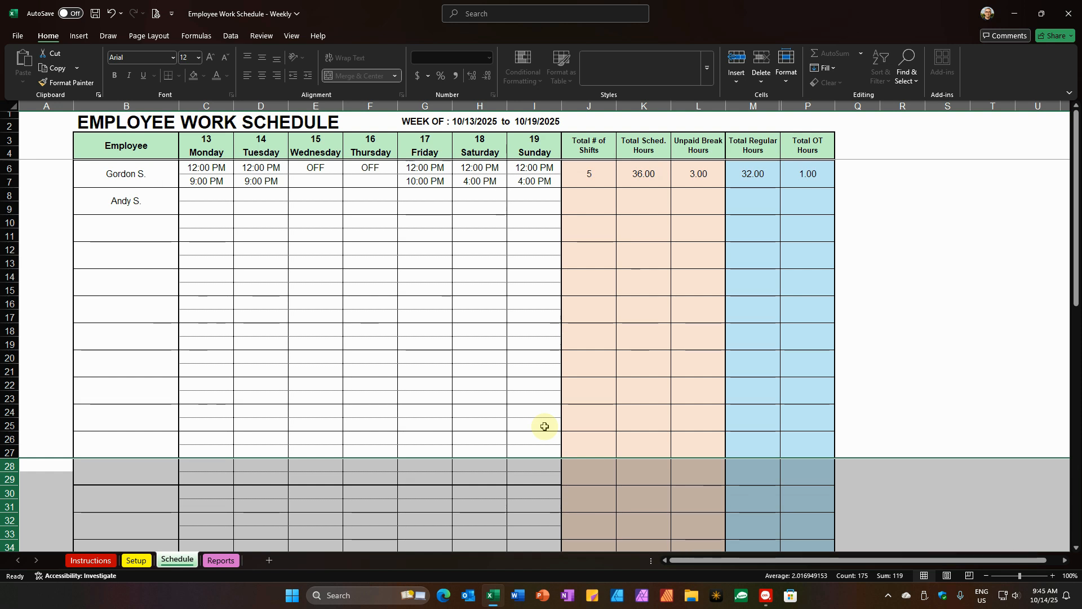
Undo the unhiding of the extra employee rows and clear the row selection
key(ctrl+z)
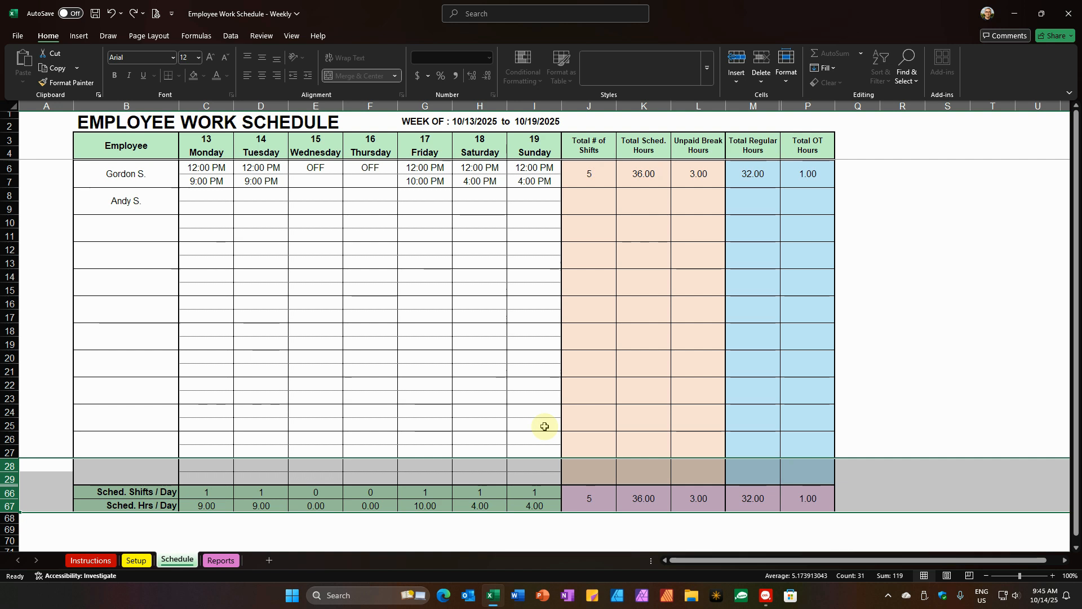
click(805, 531)
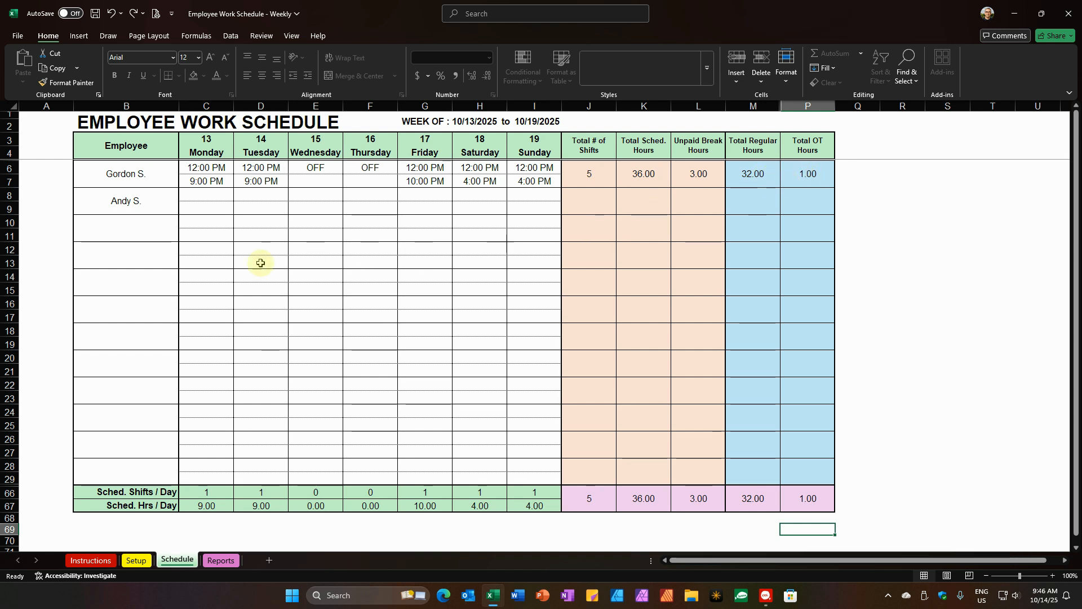
Schedule the second employee on Monday from 4:00 PM to 8:00 PM
click(213, 196)
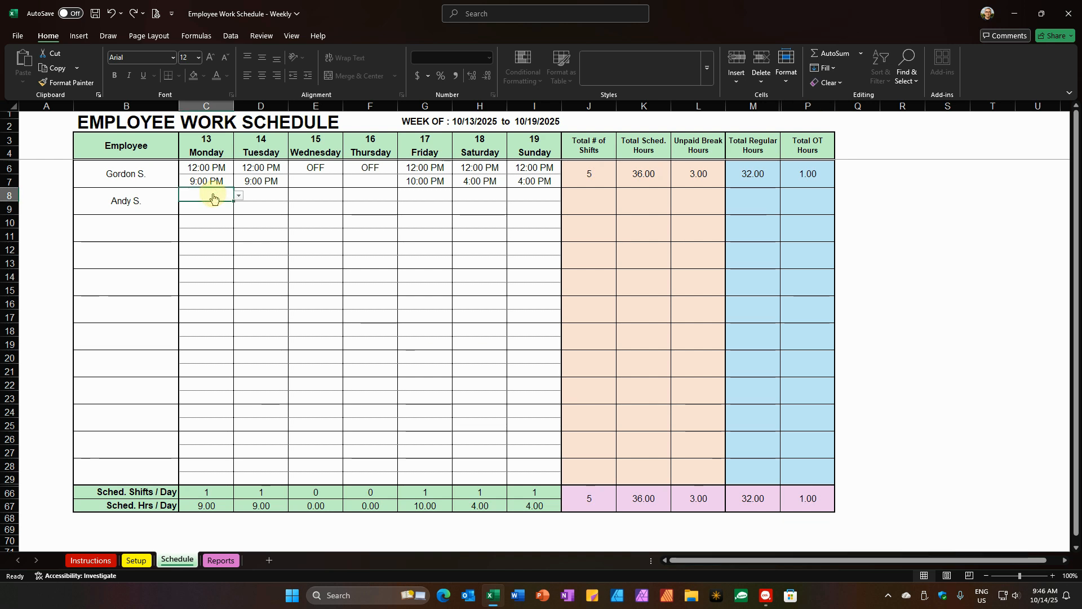
click(239, 196)
click(239, 252)
click(210, 274)
click(213, 210)
click(238, 209)
click(210, 249)
Schedule the second employee on Tuesday from 4:00 PM to 8:00 PM
click(265, 197)
click(293, 198)
click(264, 265)
click(268, 208)
click(293, 208)
click(264, 251)
Schedule the second employee on Wednesday from 4:00 PM to 8:00 PM
click(321, 198)
click(349, 197)
click(302, 265)
click(322, 209)
click(348, 209)
click(318, 251)
Schedule the second employee on Saturday from 5:00 PM to 10:00 PM
click(489, 195)
click(512, 196)
click(513, 198)
text(5)
click(483, 225)
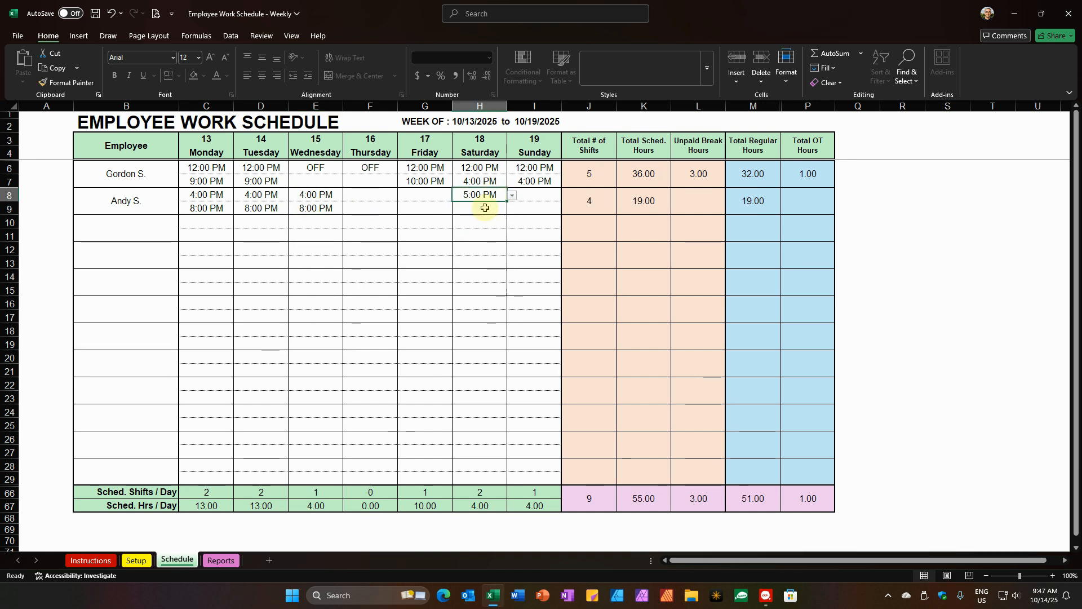
click(485, 208)
text(10)
click(483, 239)
Schedule the second employee on Sunday from 5:00 PM to 10:00 PM
click(531, 196)
text(5)
click(536, 226)
click(532, 209)
Mark Thursday and Friday as OFF for the second employee
click(384, 197)
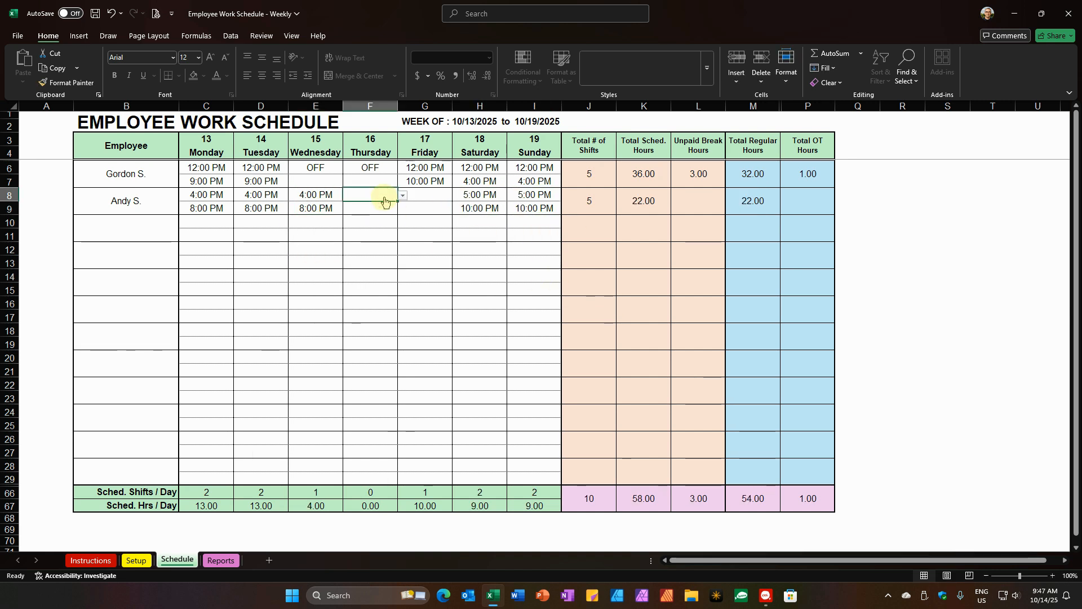
text(OFF)
click(416, 196)
text(OFF)
key(Return)
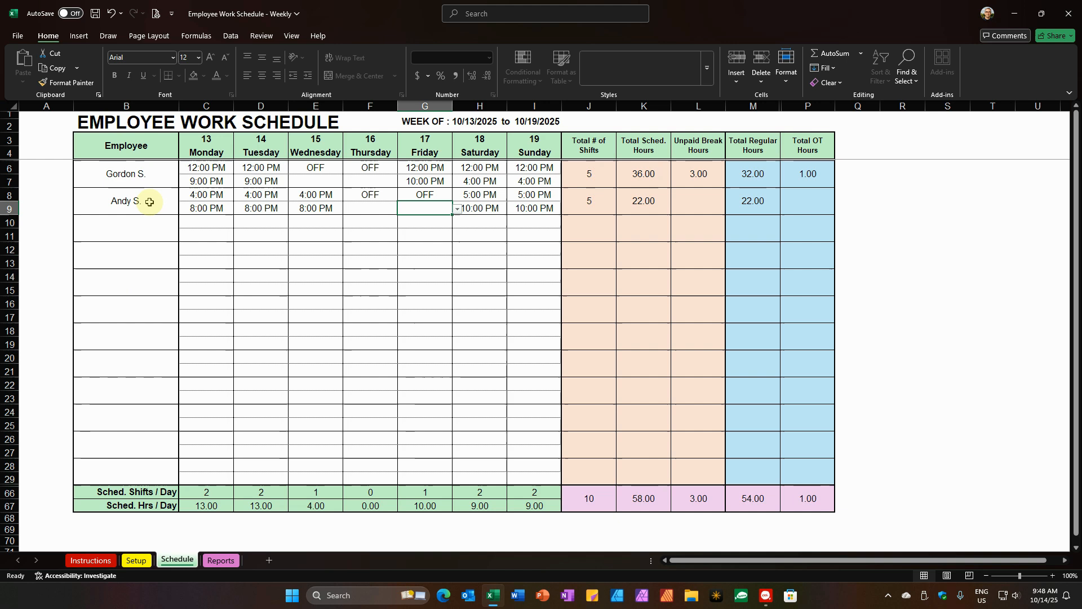
Preview the schedule's printout, check each of its pages, and return to the sheet without printing
click(157, 15)
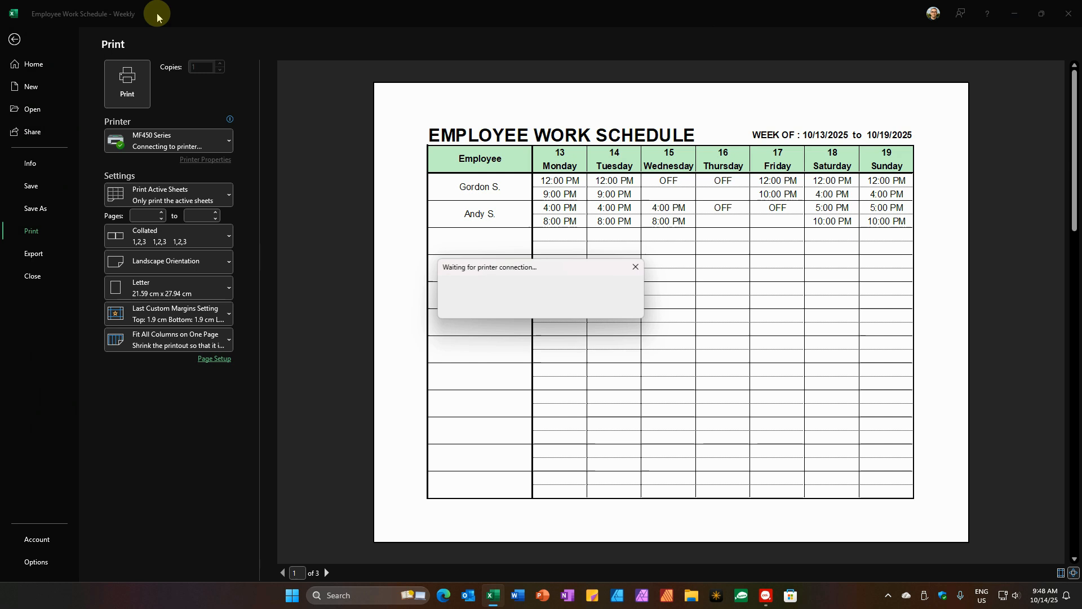
click(623, 307)
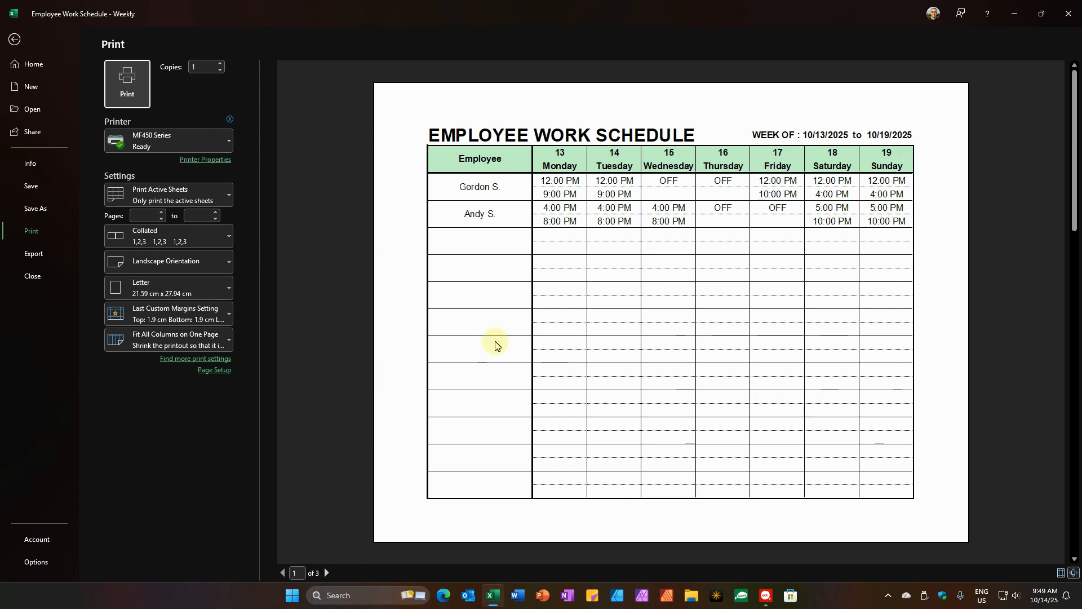
click(326, 573)
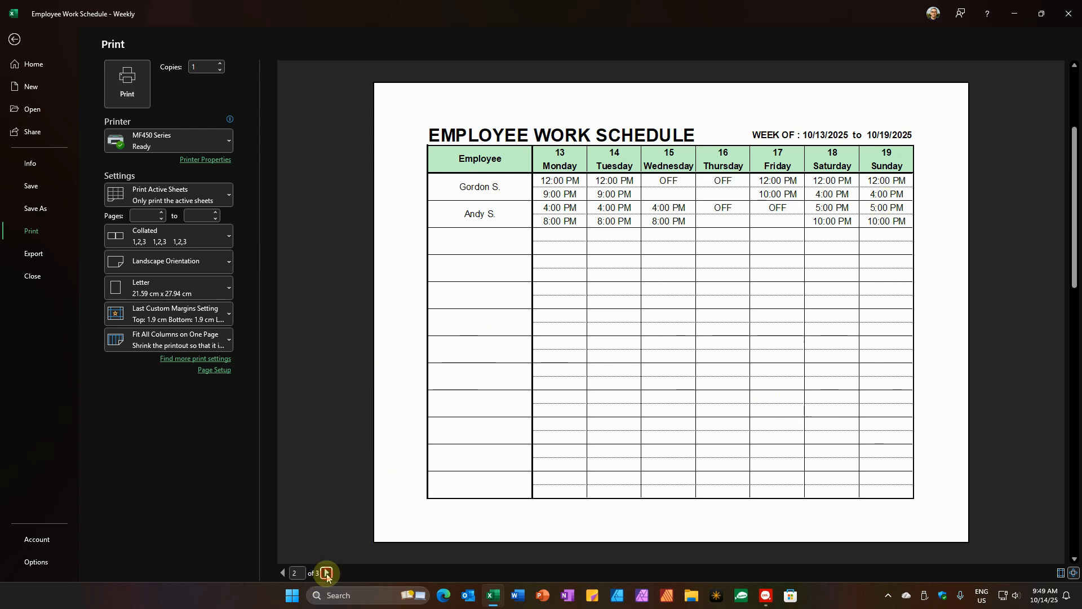
click(326, 574)
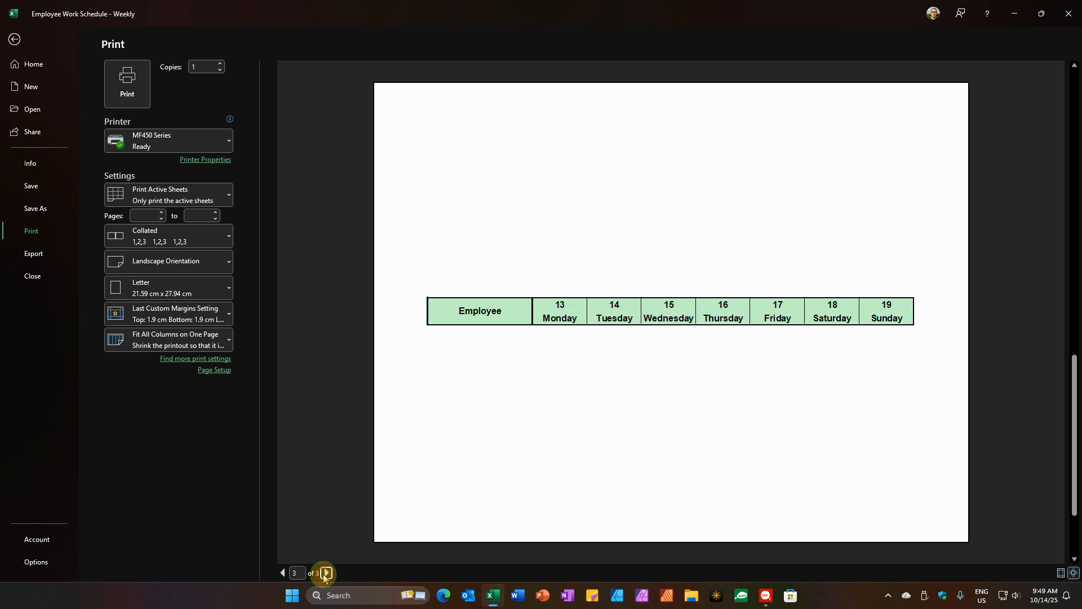
click(283, 573)
click(283, 573)
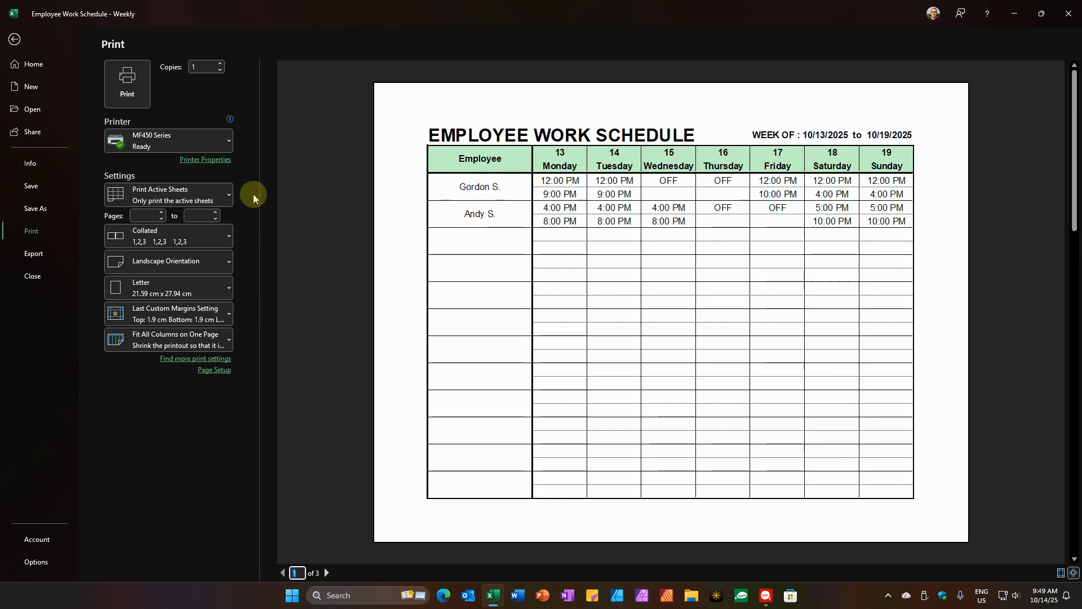
click(15, 39)
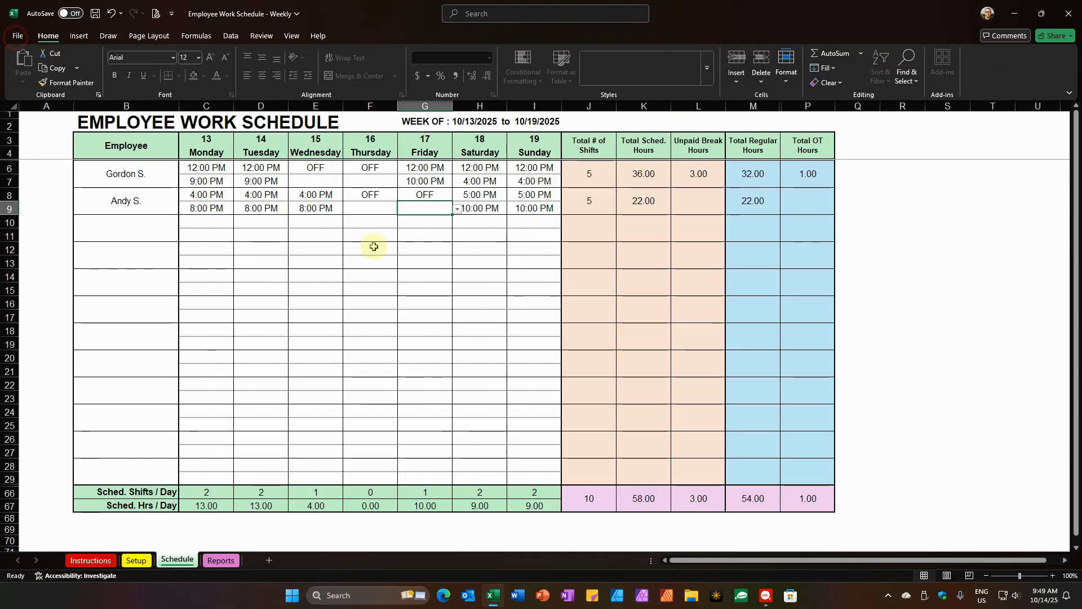
On the Reports sheet, enter 6500 as the actual sales for the week
click(221, 561)
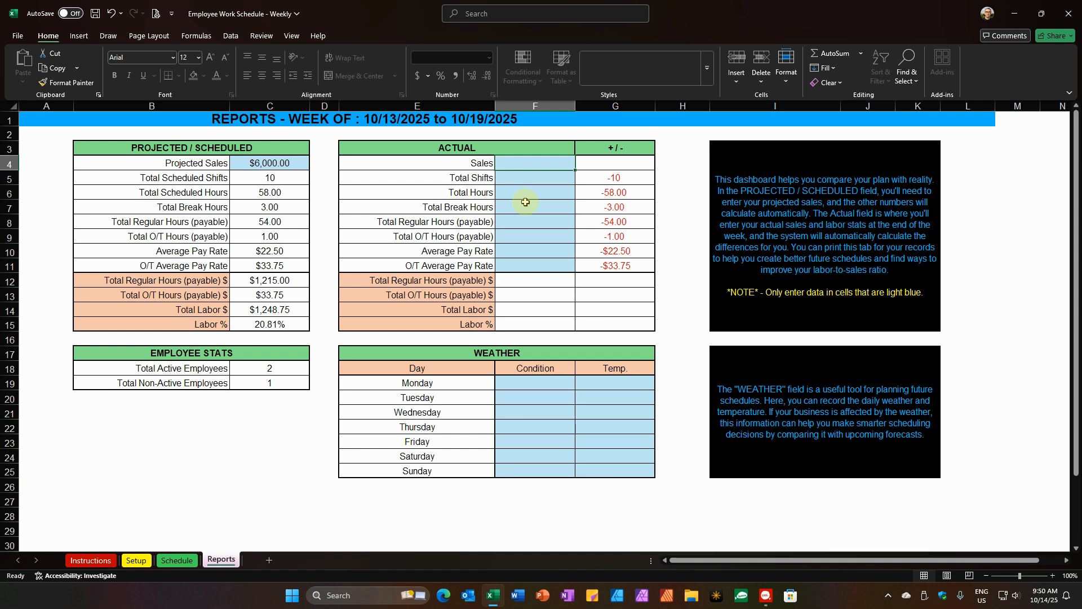
click(524, 165)
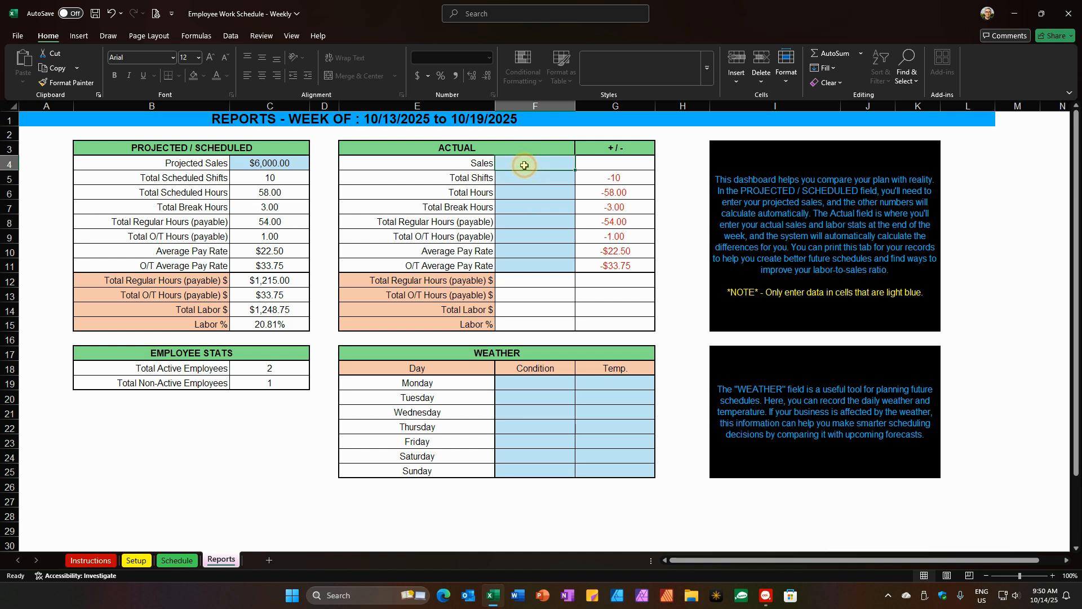
text(6500)
key(Return)
Enter the remaining actuals: 11 shifts, 59.00 total hours, 3.00 break hours, 55.00 regular hours, 2.00 O/T hours, $22.75 average rate and $34.00 O/T rate
text(11 59.00 3.00 55.00 2.00 $22.75 $)
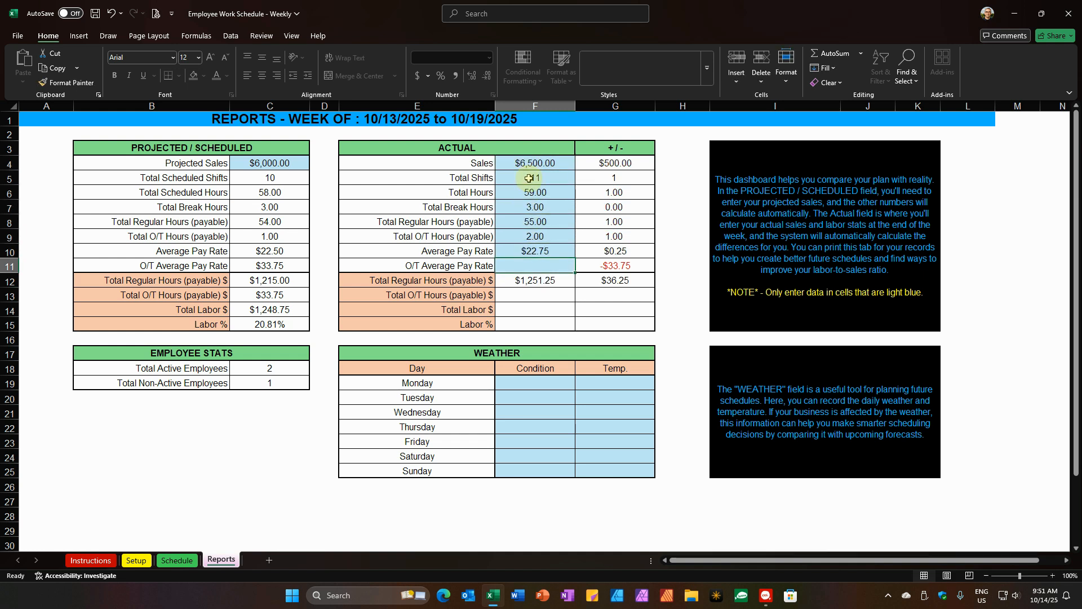
text(34)
key(Return)
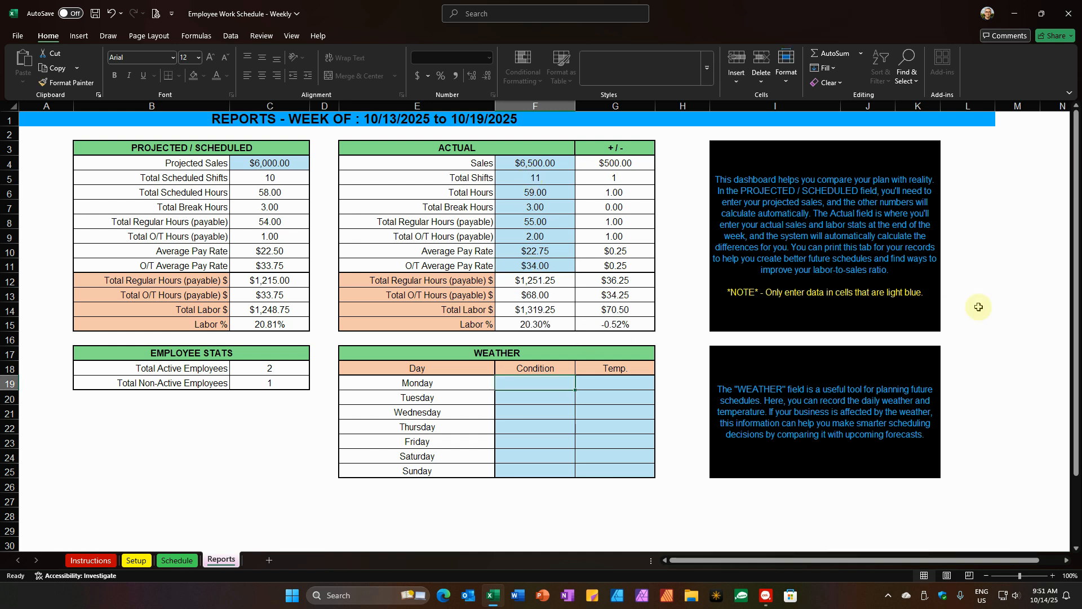
Set the actual O/T average pay rate to $34.25 in the report
click(555, 266)
text(34.25)
key(Return)
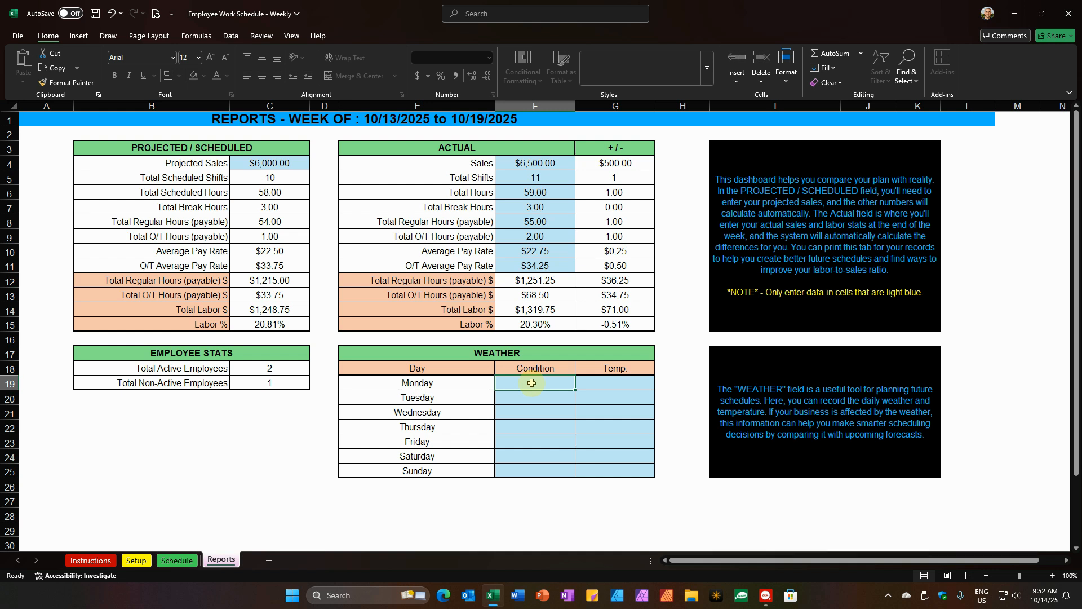
Record Monday's weather as Sunny with a temperature of 75 °F
text(S)
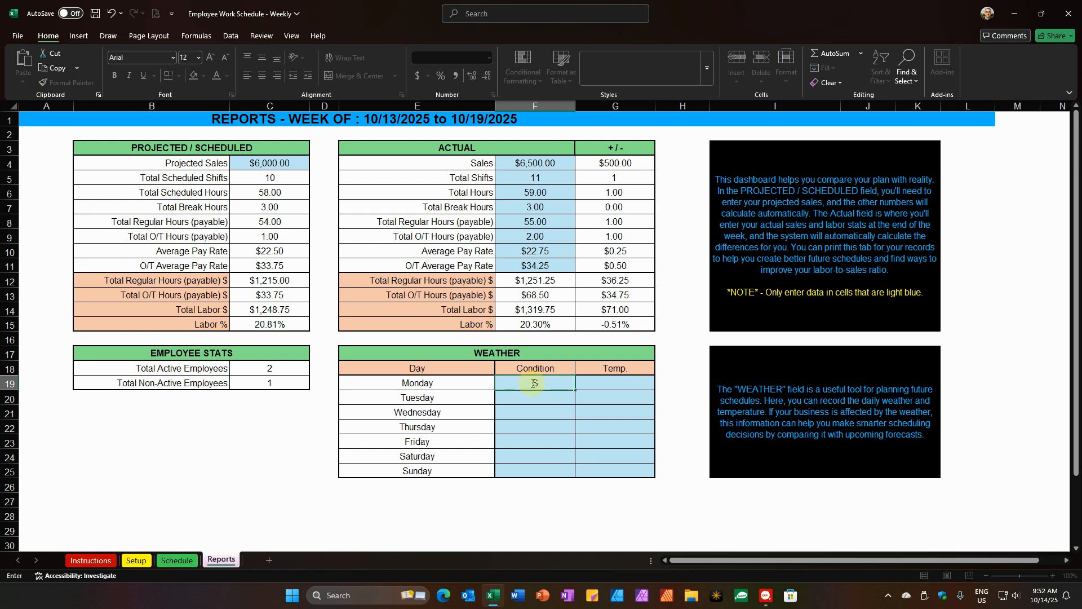
text(unny)
key(Tab)
text(75)
key(Return)
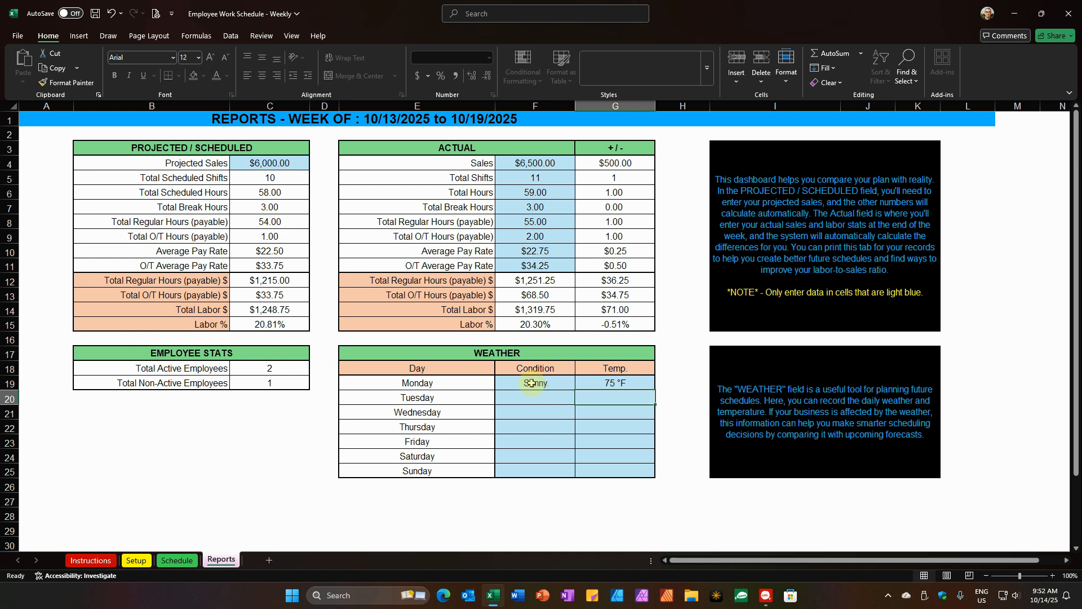
Record Tuesday's weather as Cloudy with a temperature of 65 °F
key(Left)
text(Cloudy)
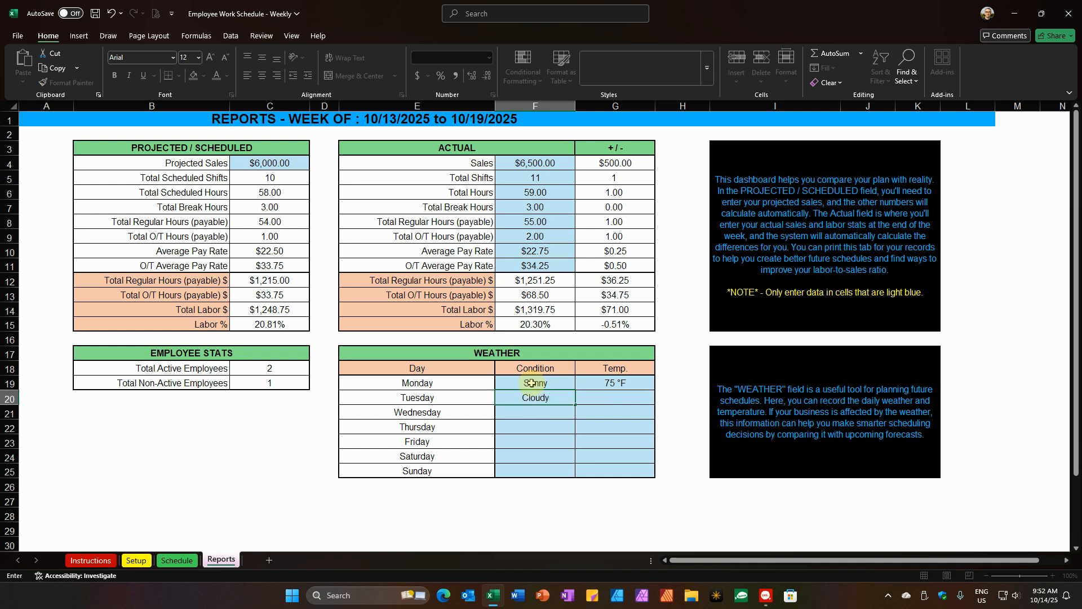
key(Tab)
text(65)
key(Return)
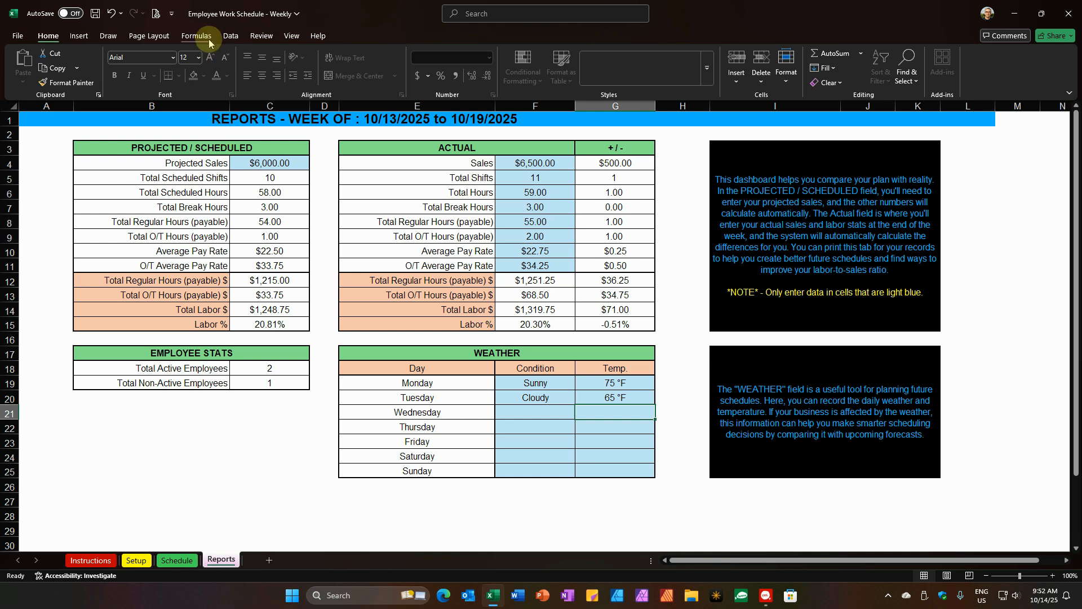
Preview the Reports sheet's printout without printing it and return to the Schedule sheet
click(156, 14)
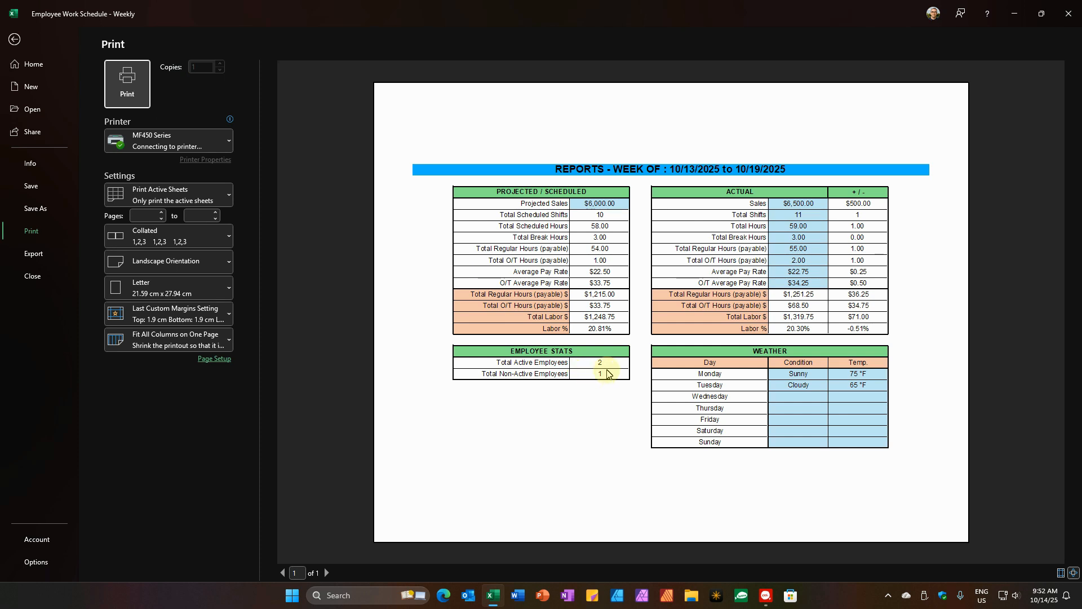
click(620, 304)
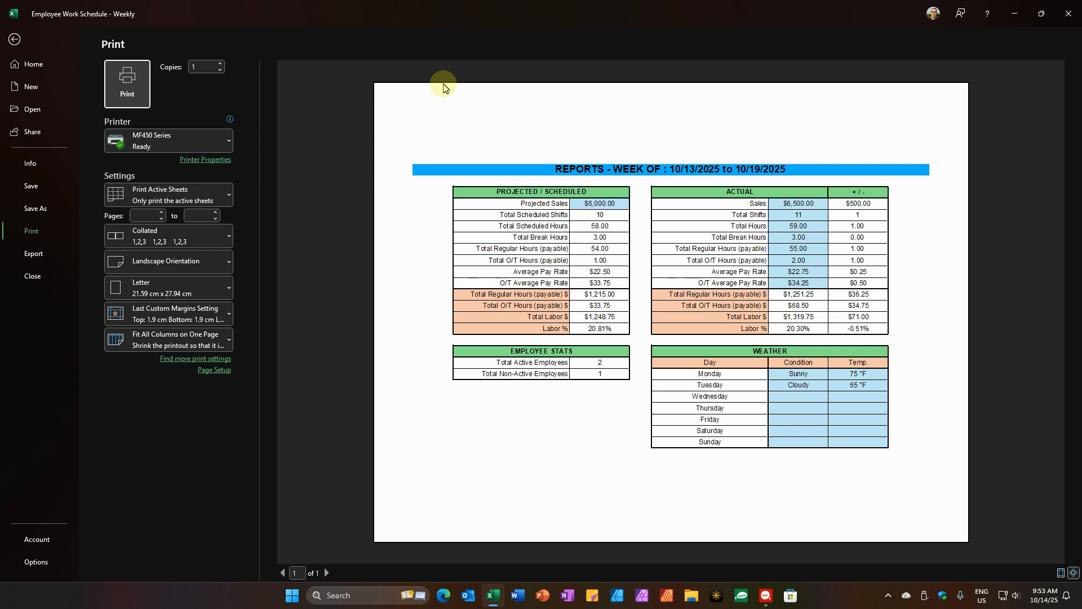
click(14, 38)
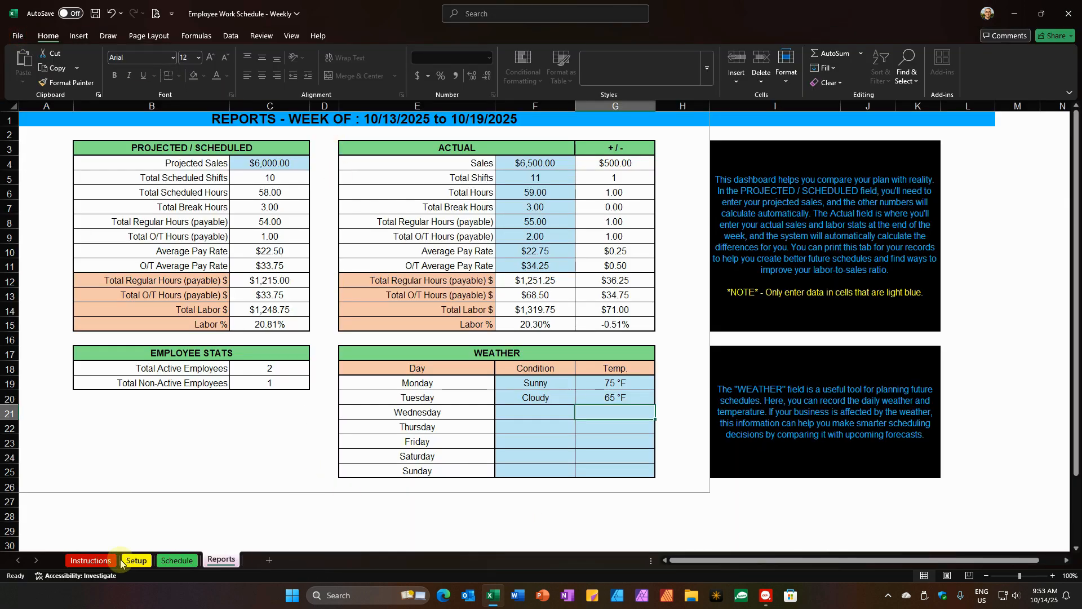
click(164, 561)
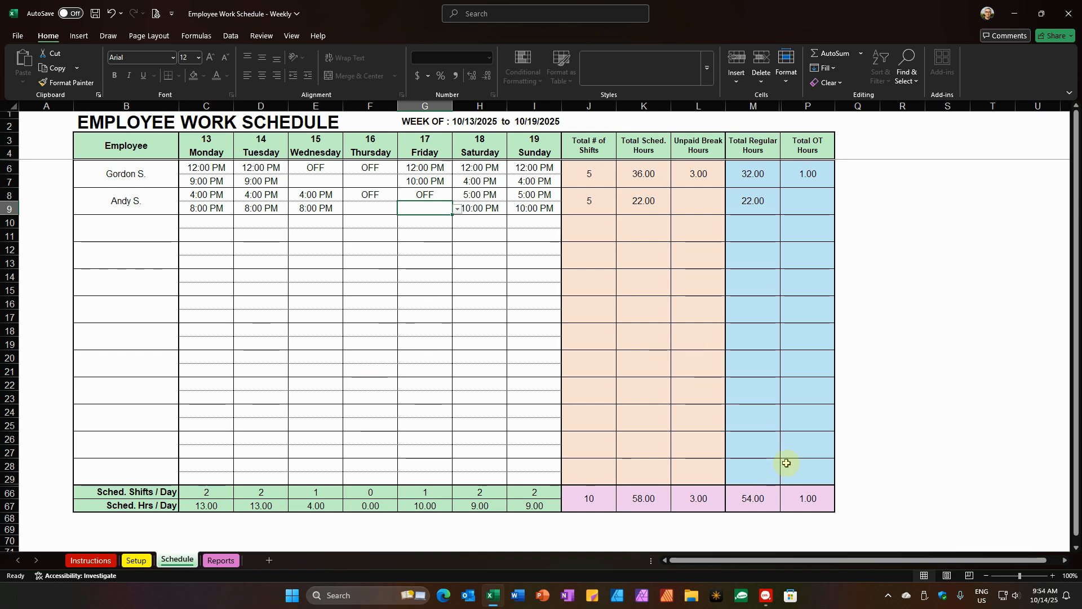
mouse_move(768, 596)
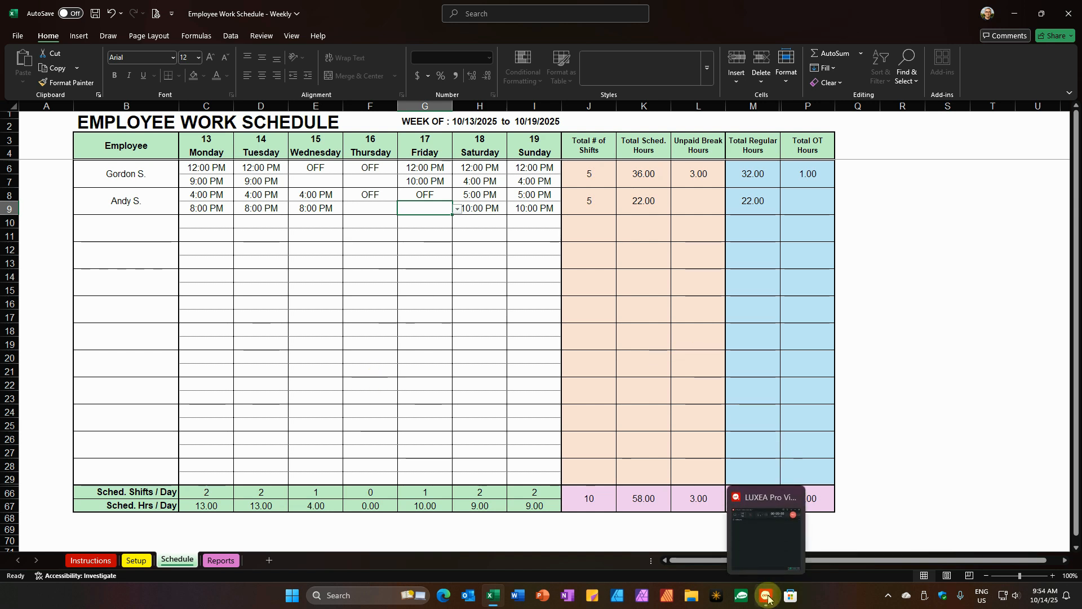
click(767, 597)
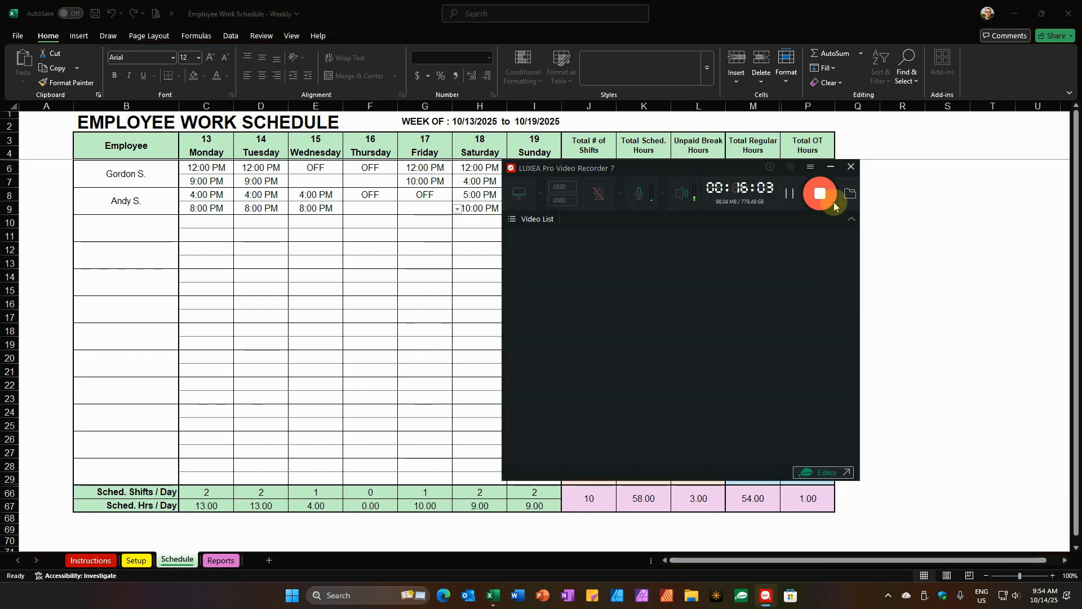